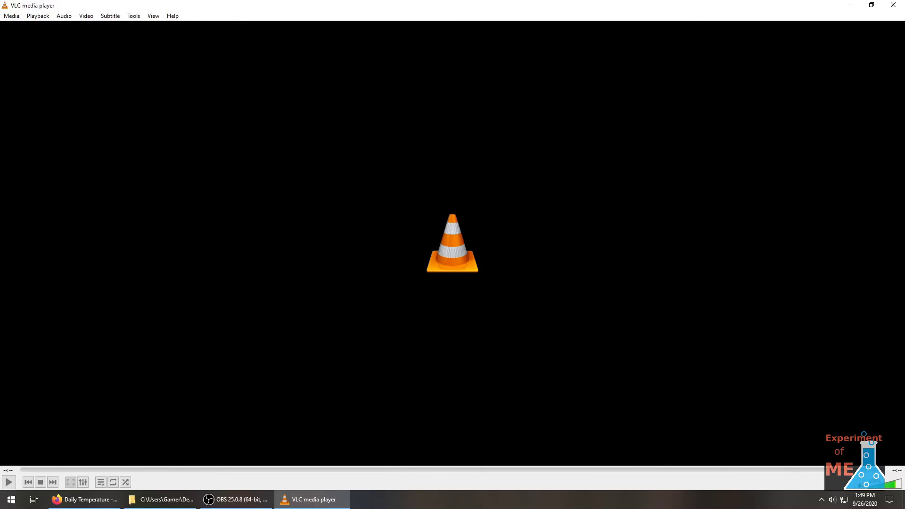
Convert both recorded video files to FLAC audio with VLC's Audio - FLAC profile
click(11, 16)
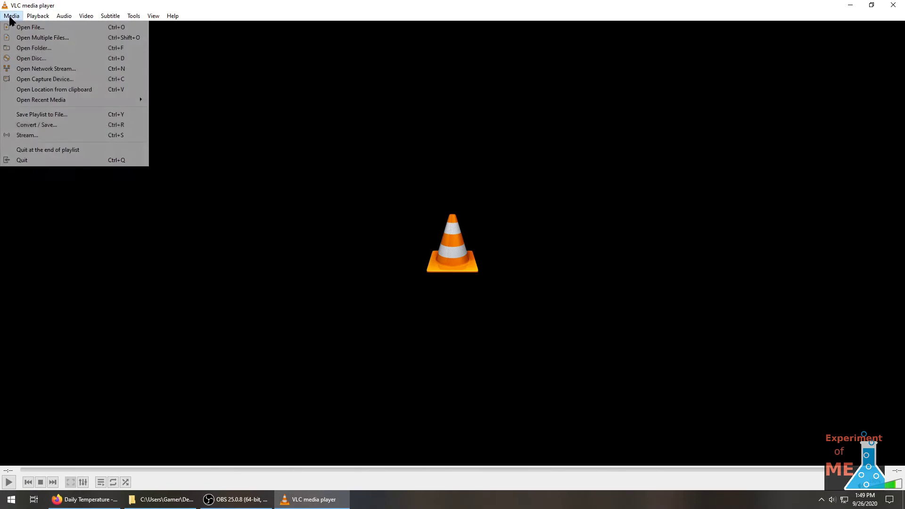
click(25, 125)
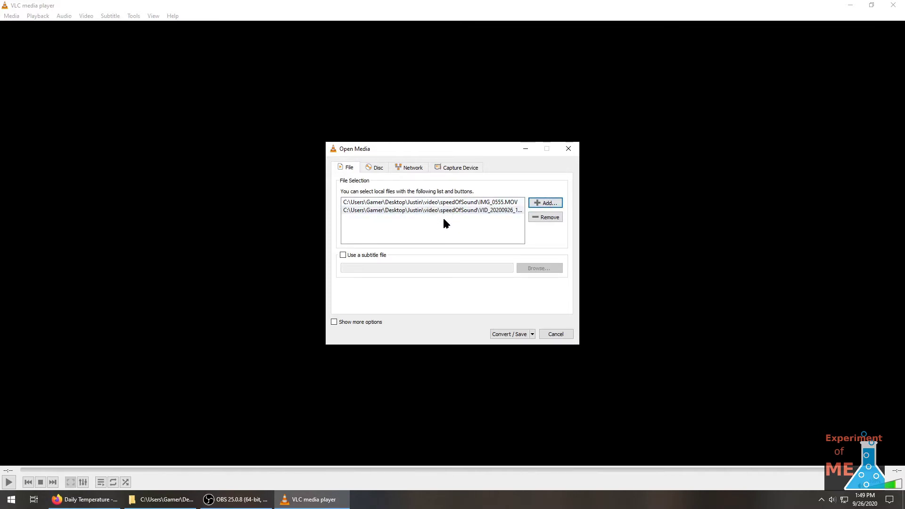
click(507, 335)
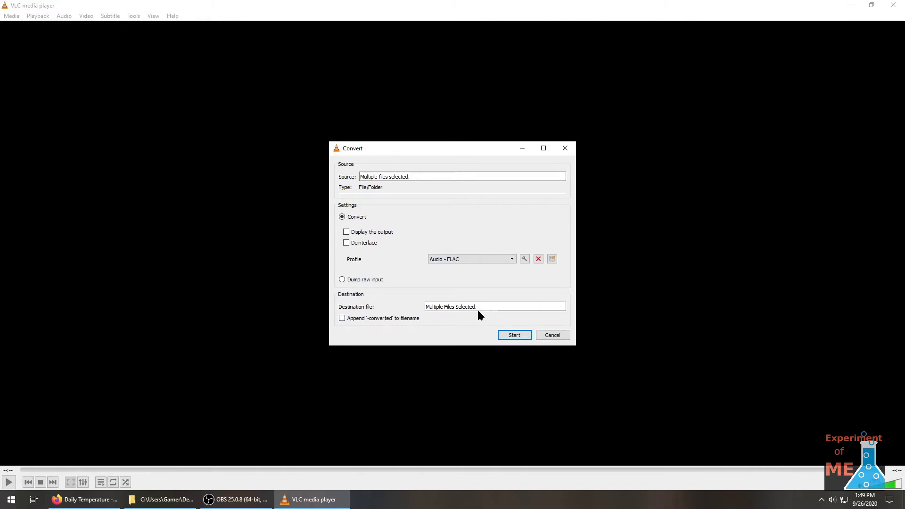
click(514, 335)
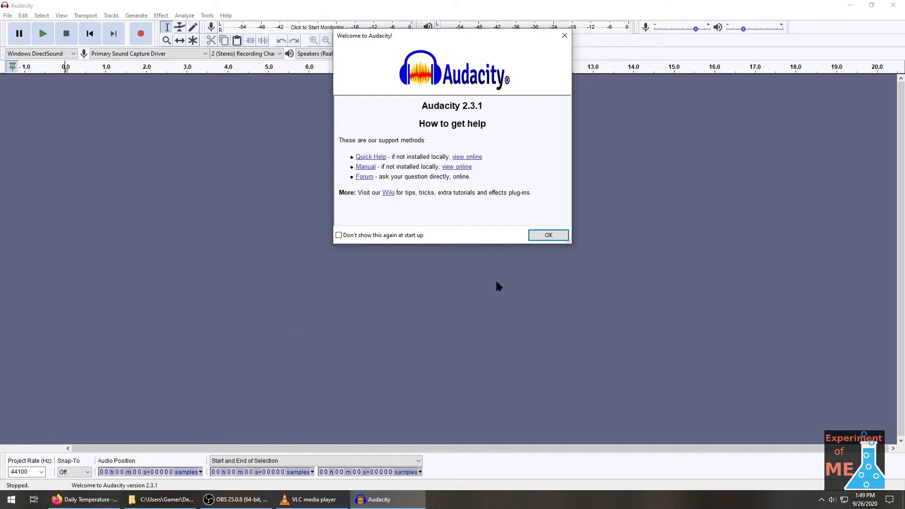
Dismiss Audacity's welcome dialog and import IMG_0555.flac as an audio track
click(547, 235)
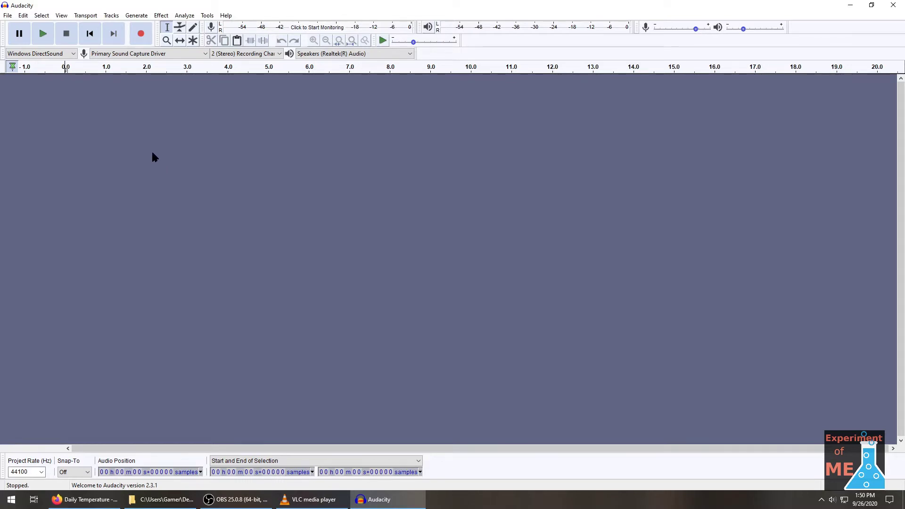
click(8, 15)
mouse_move(34, 94)
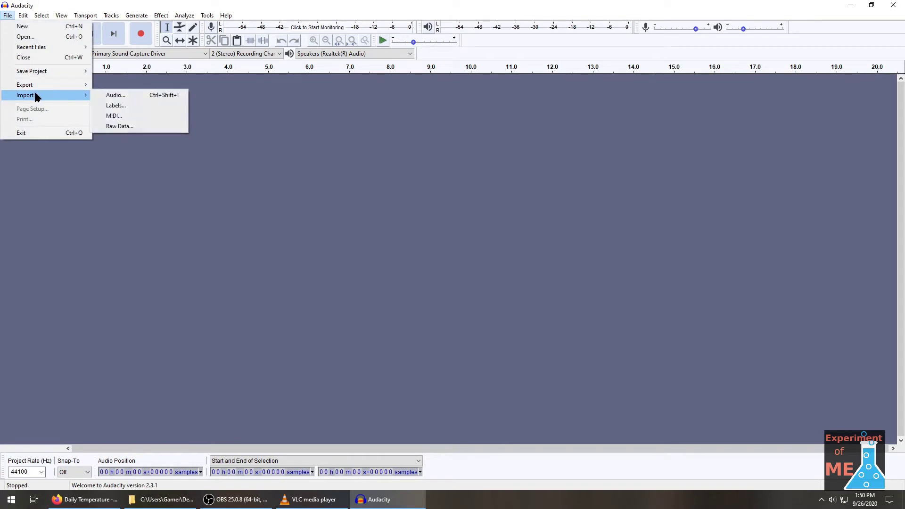
click(120, 96)
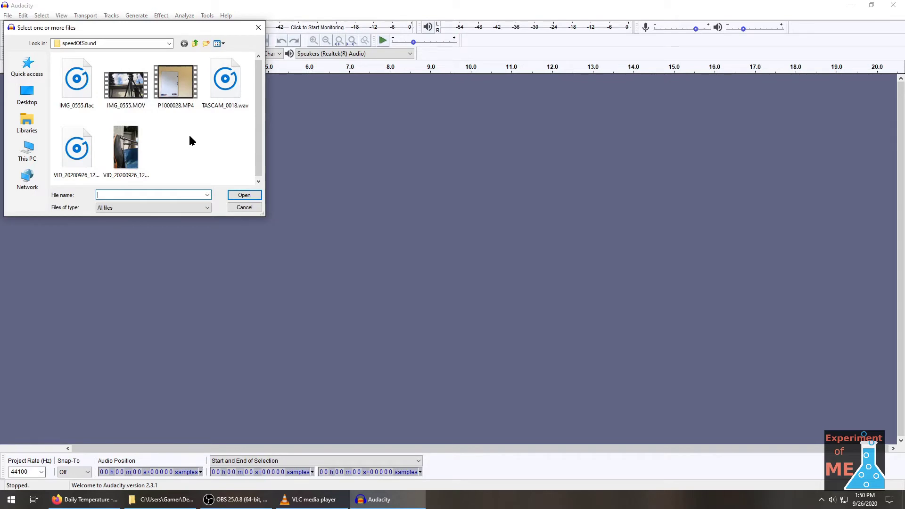
click(71, 80)
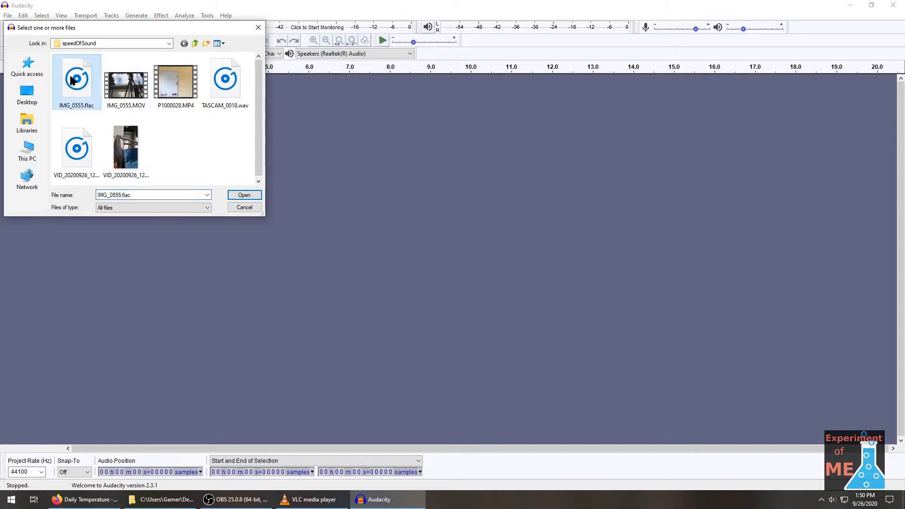
click(239, 197)
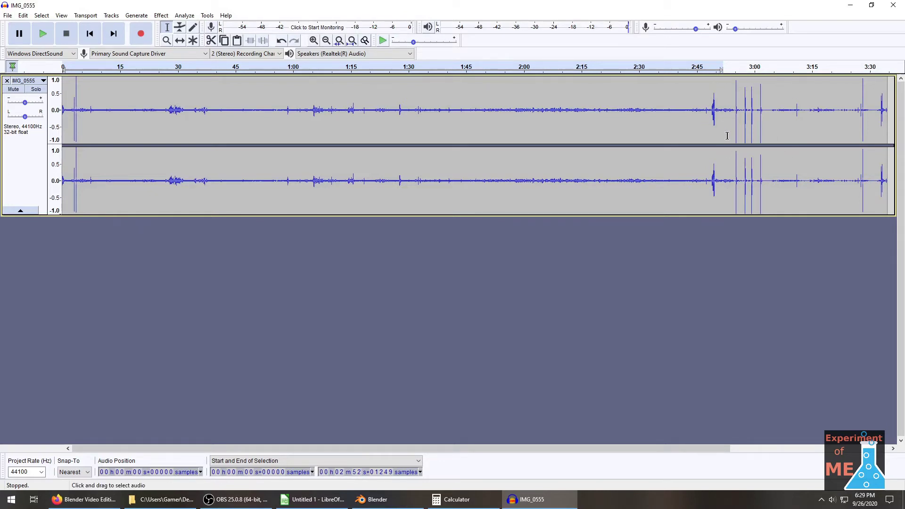
Play the recording from around 2:52 to locate the claps
click(725, 165)
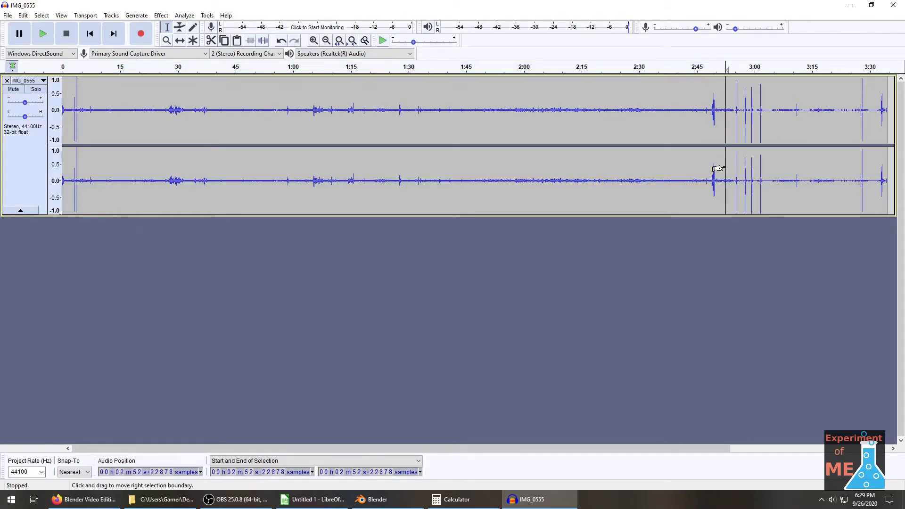
click(41, 37)
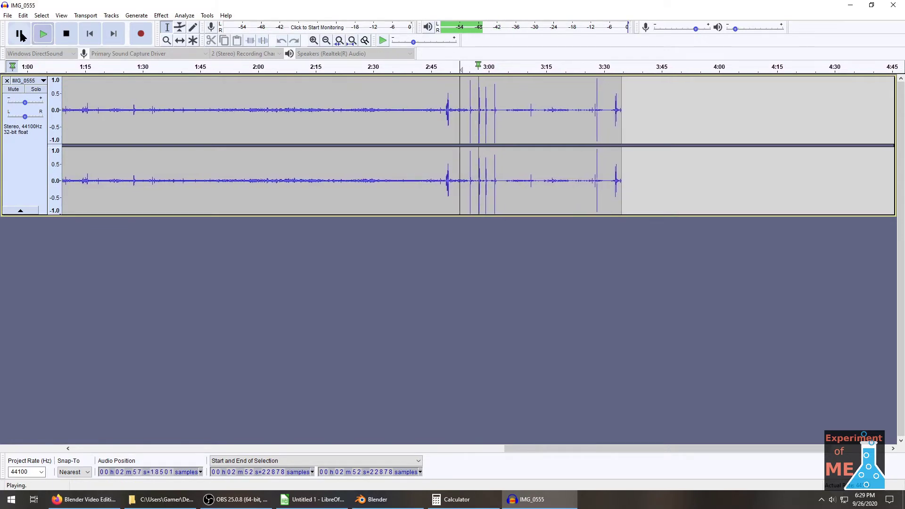
click(20, 34)
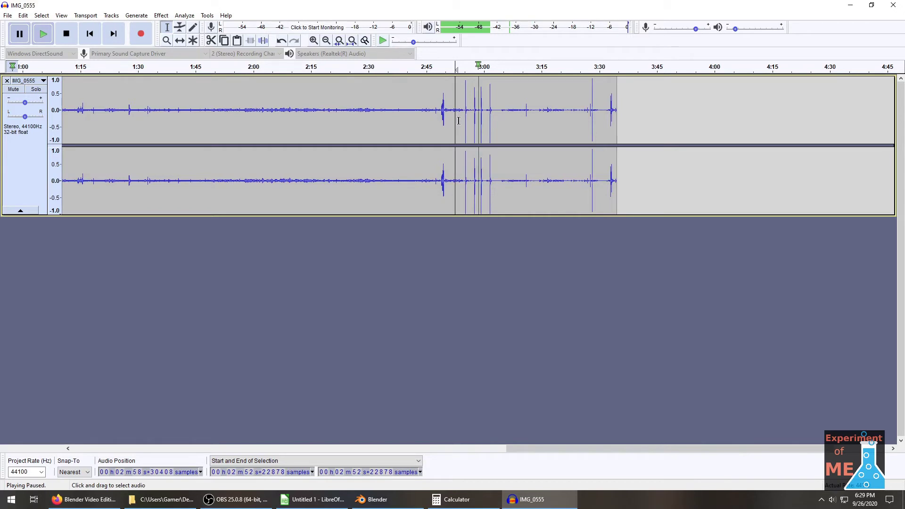
click(66, 33)
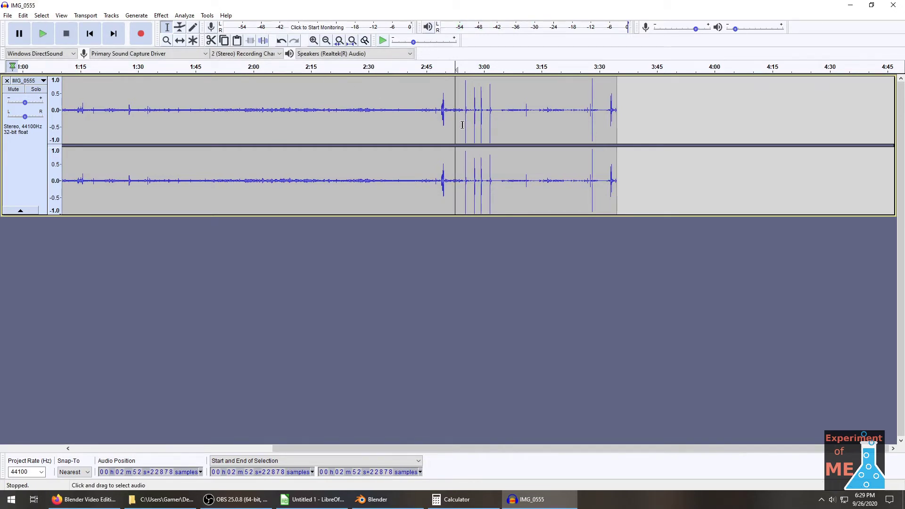
Delete the audio before the claps and after about 9 s, then zoom in
drag(463, 125, 2, 143)
key(Delete)
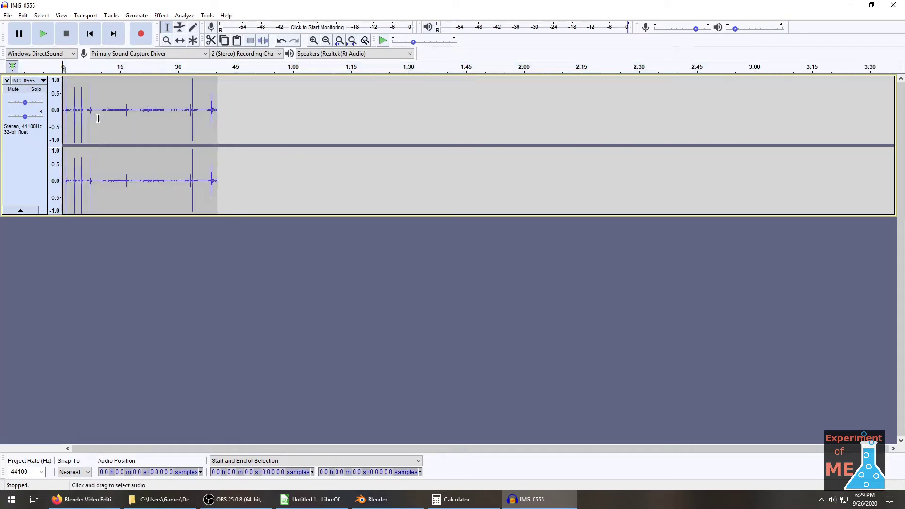
drag(98, 118, 237, 116)
key(Delete)
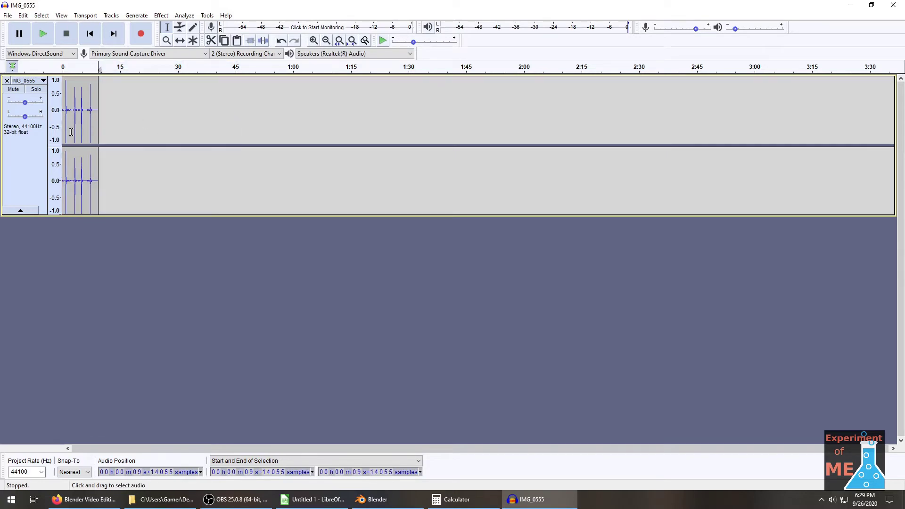
ctrl+scroll(73, 133, up, 6)
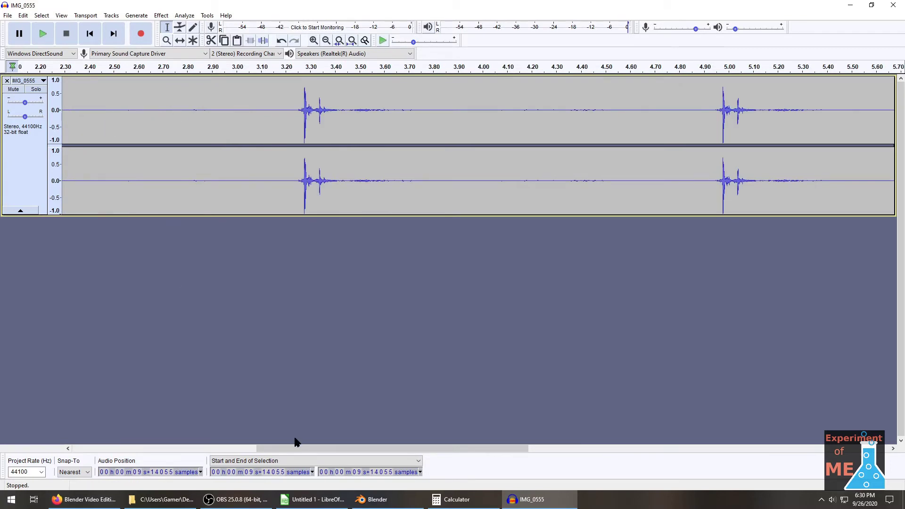
drag(295, 449, 103, 442)
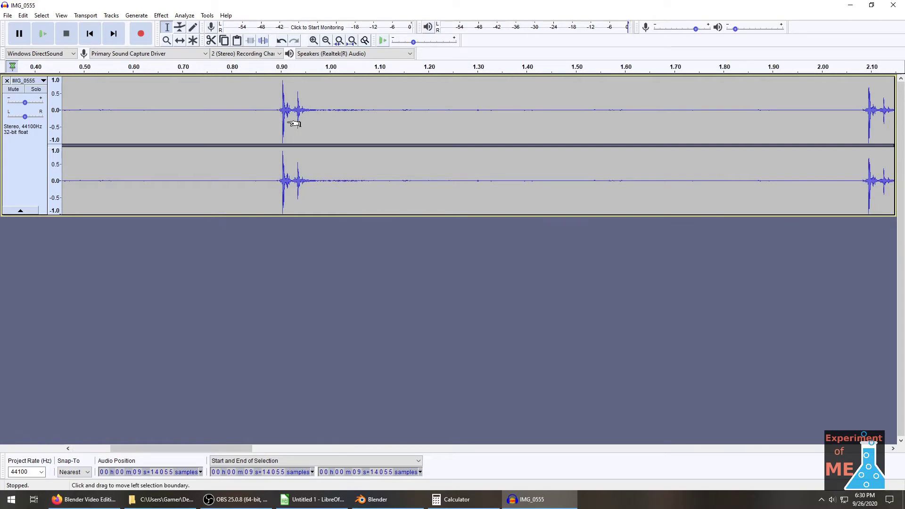
ctrl+scroll(294, 124, up, 5)
ctrl+scroll(294, 124, down, 1)
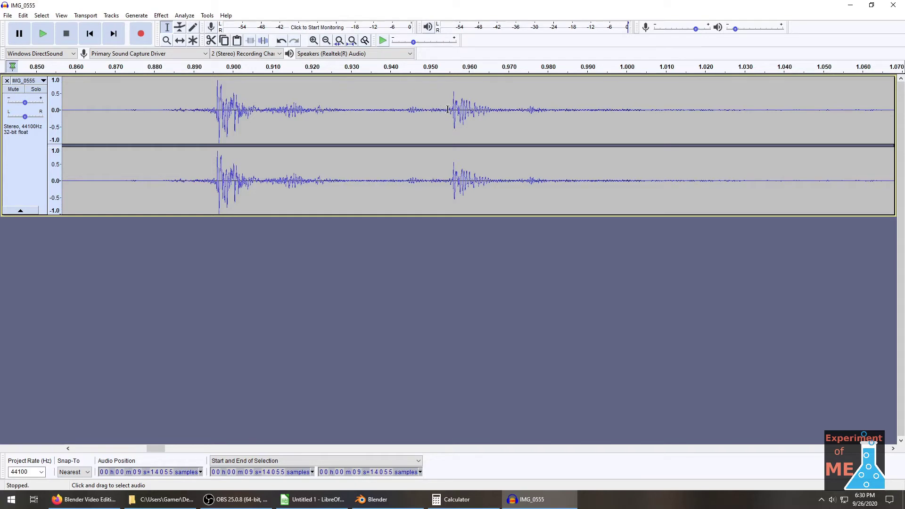
Select and listen to the first clap, its echo, and both together
click(144, 106)
drag(151, 94, 586, 117)
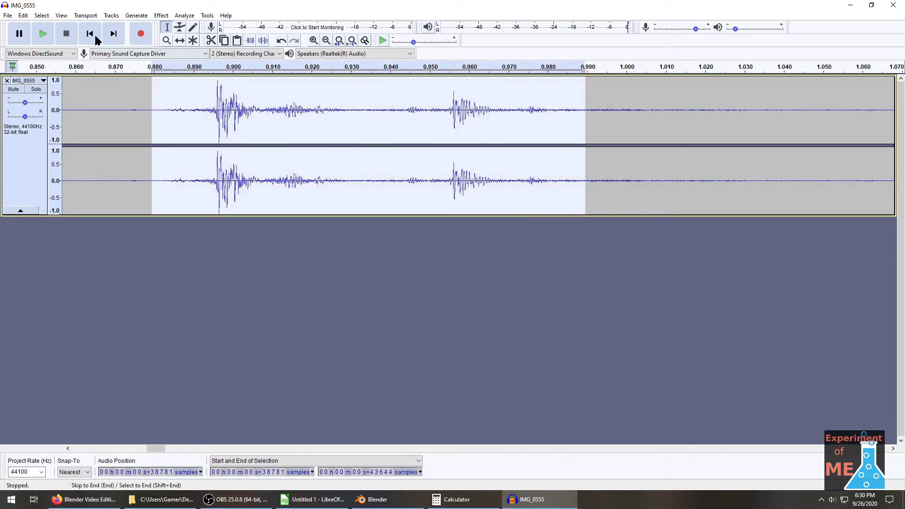
click(43, 33)
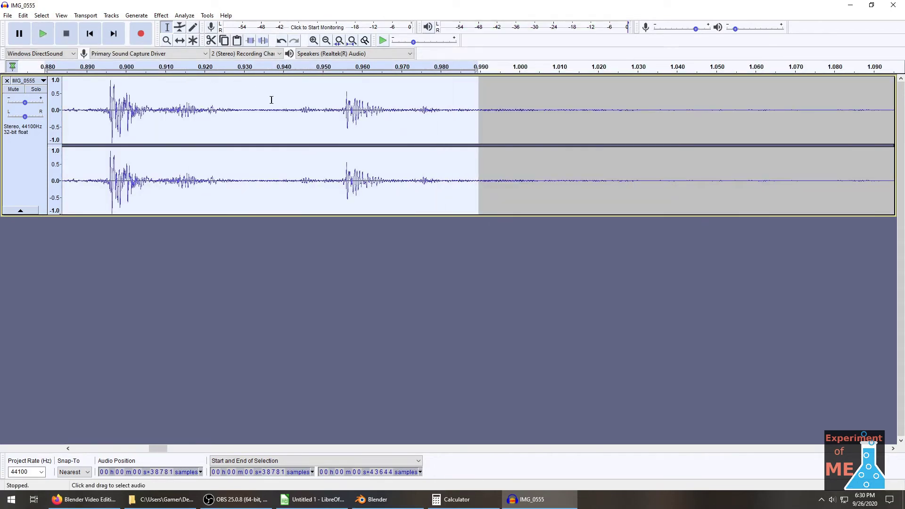
drag(274, 99, 464, 122)
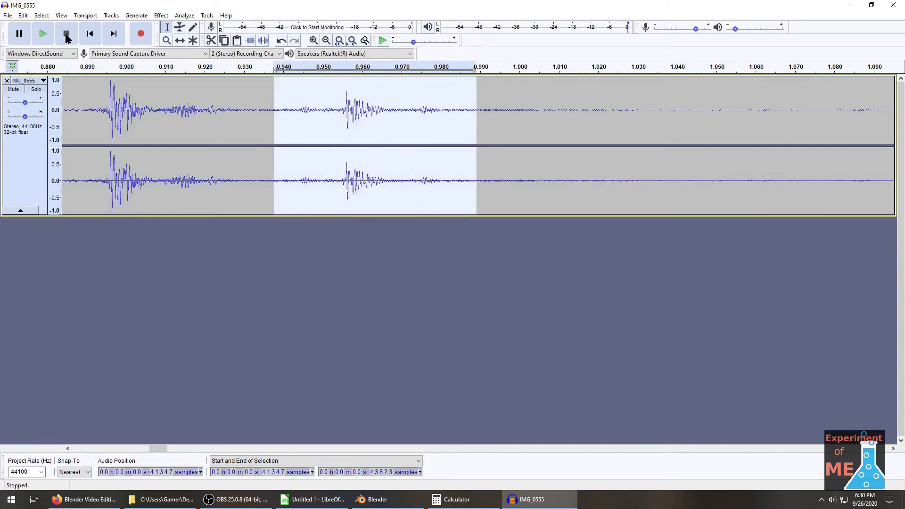
click(42, 37)
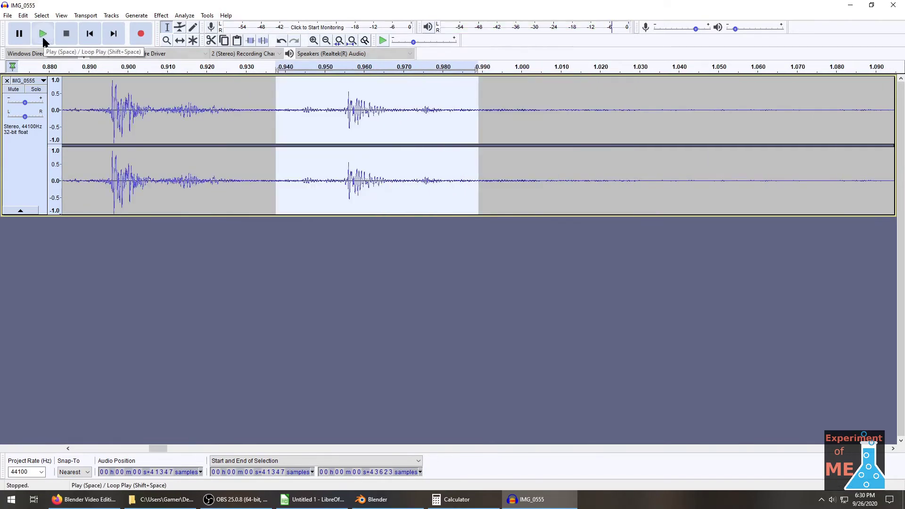
click(42, 36)
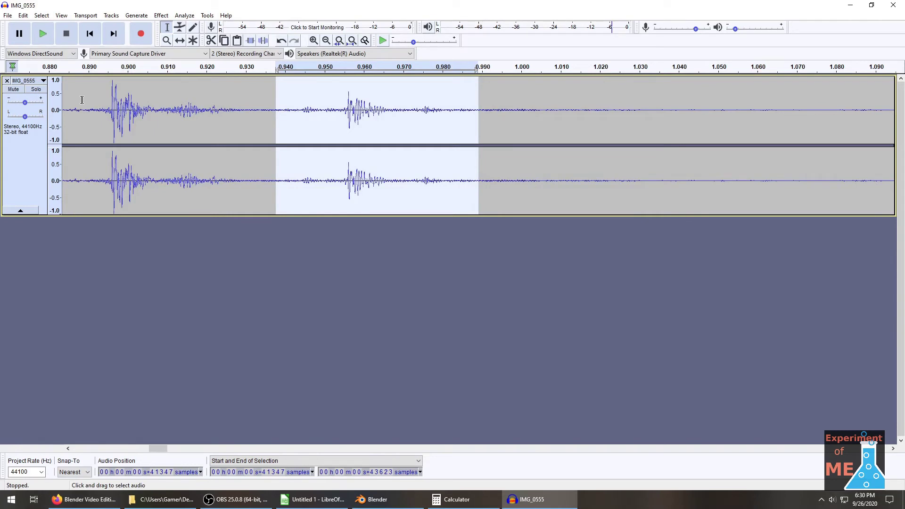
drag(82, 100, 259, 106)
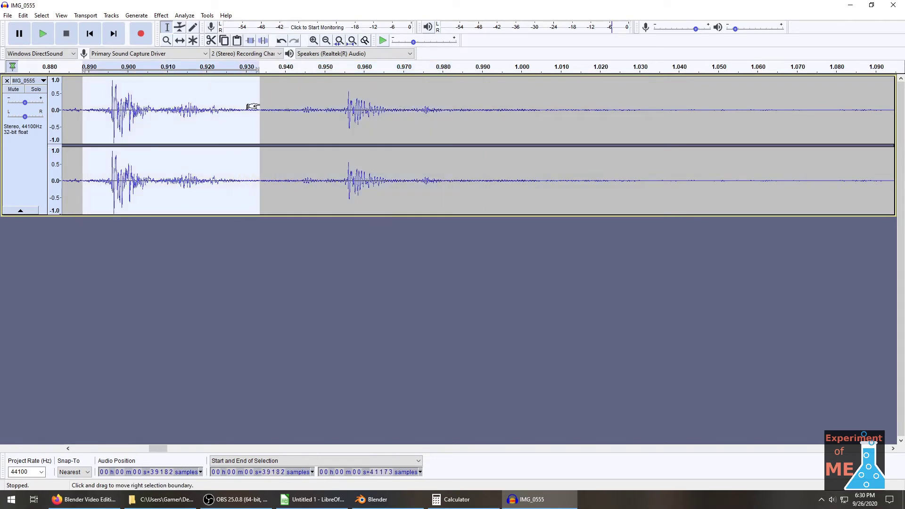
click(42, 35)
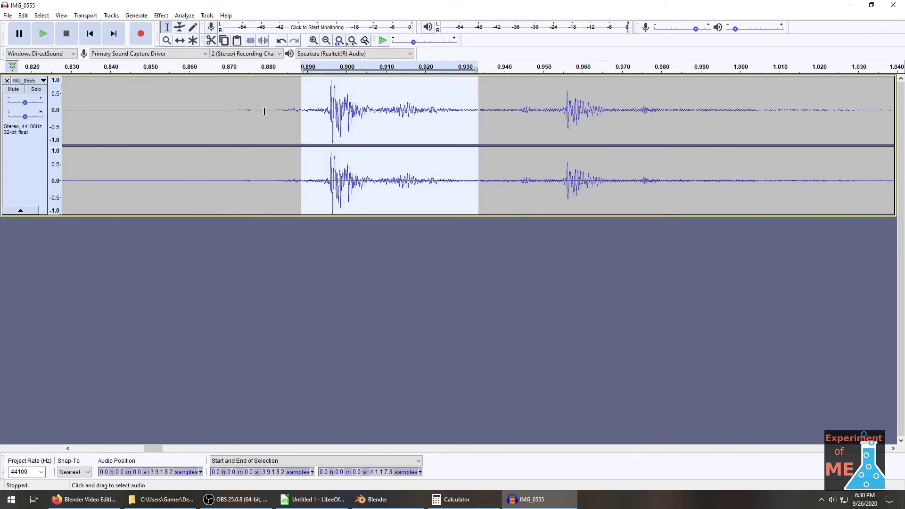
drag(261, 112, 749, 163)
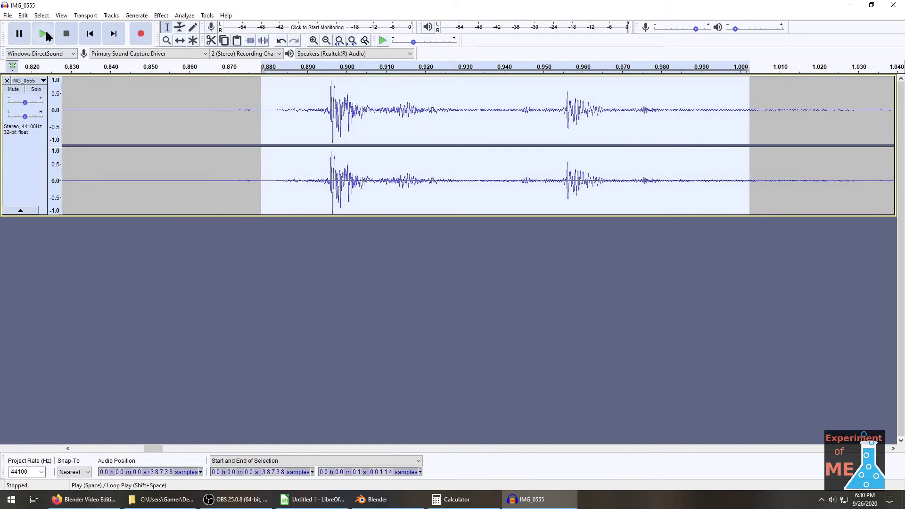
click(44, 34)
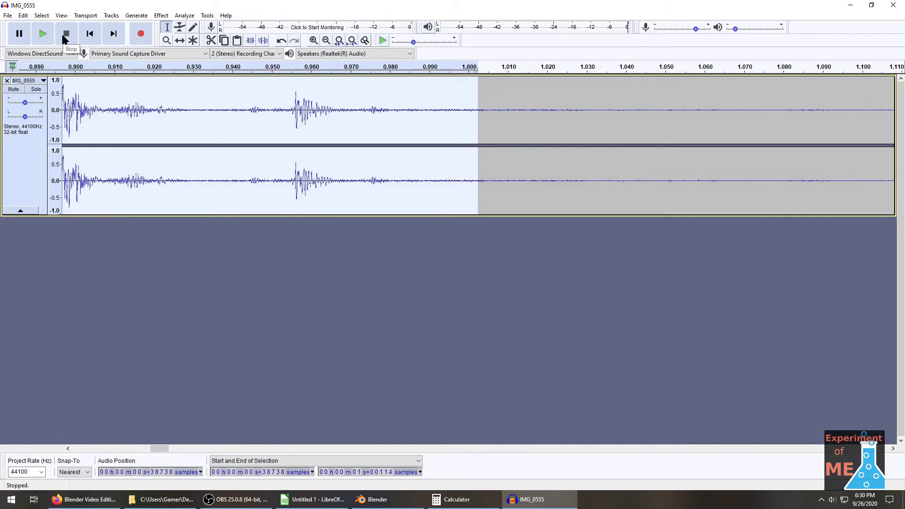
Zoom in on the clap and mark its onset at sample 39512
click(211, 128)
key(ctrl+1)
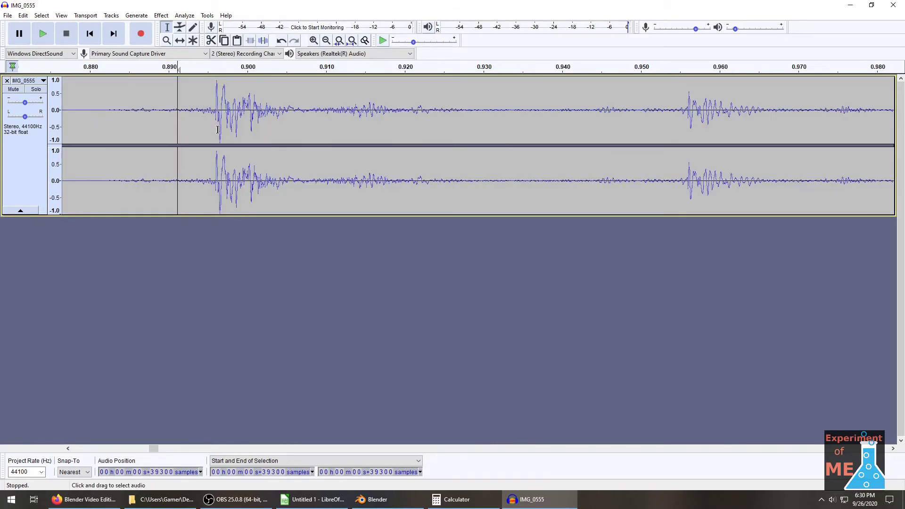
scroll(211, 127, up, 2)
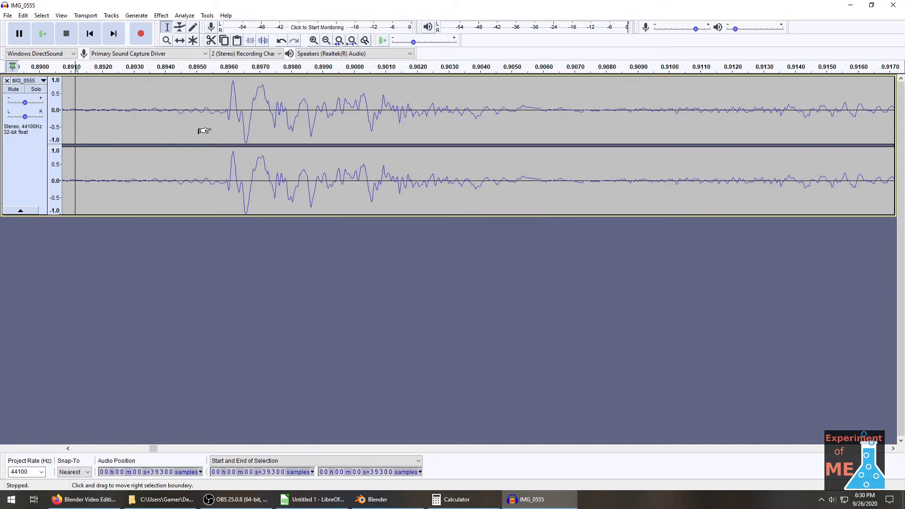
scroll(199, 130, up, 1)
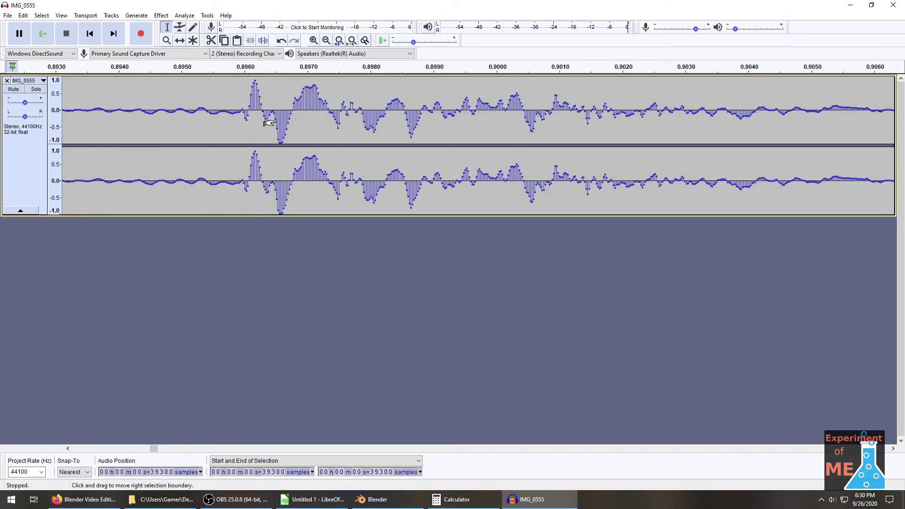
scroll(235, 124, up, 2)
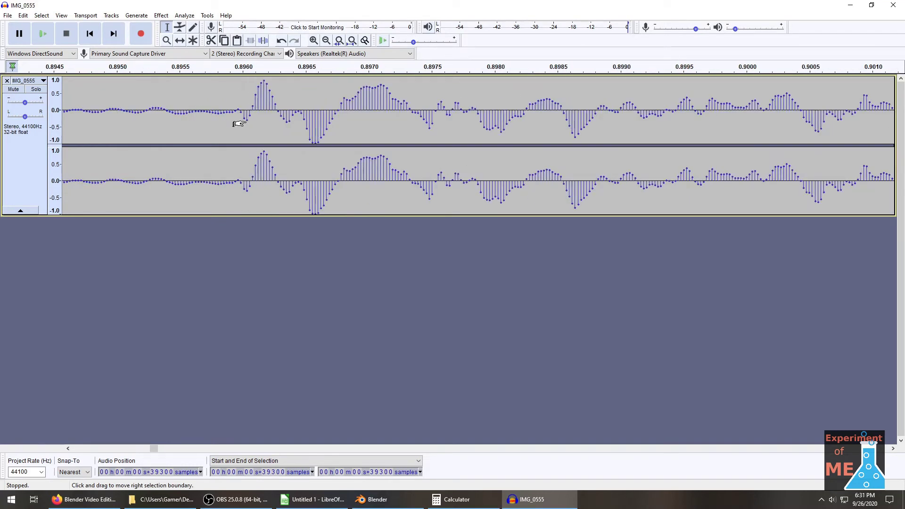
scroll(239, 124, down, 1)
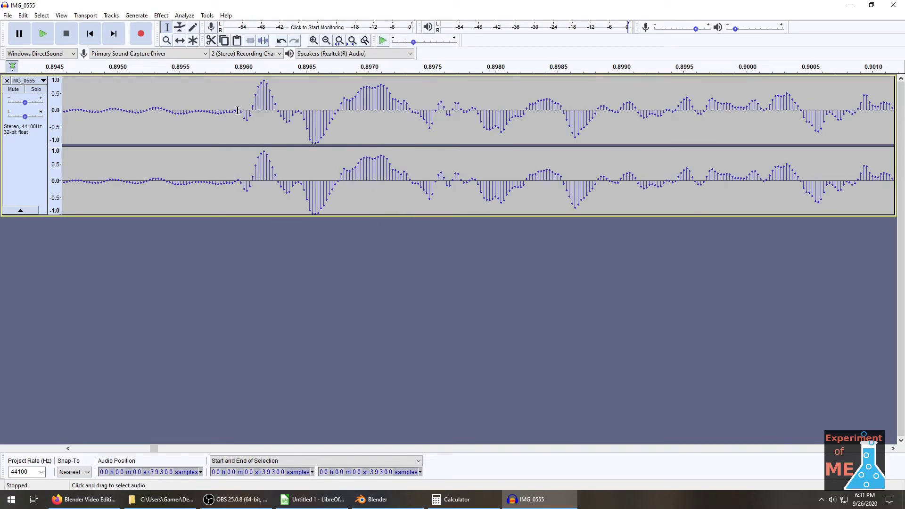
click(238, 110)
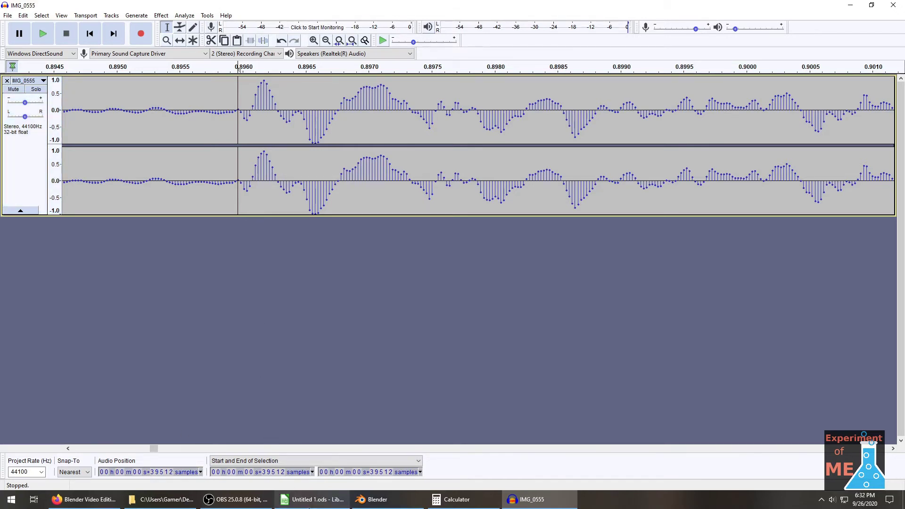
click(312, 499)
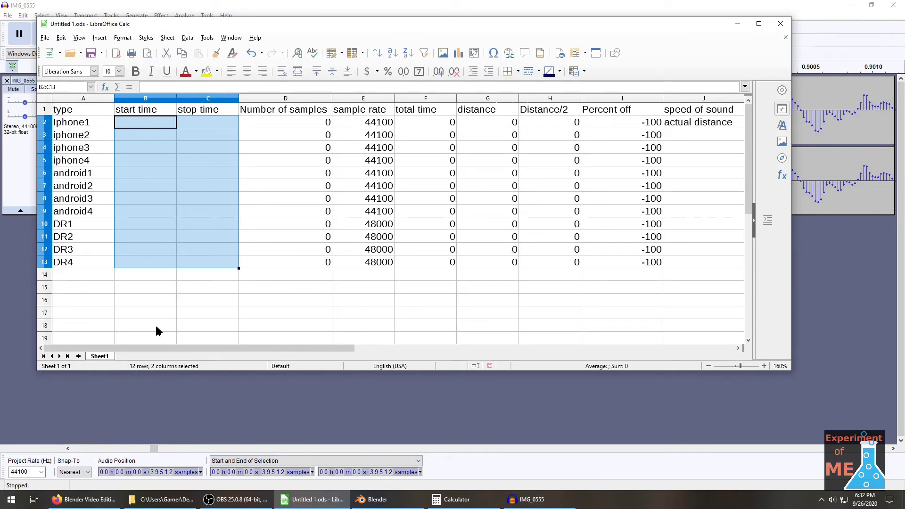
Enter 39512 as iPhone1's start time in the spreadsheet, then return to Audacity
text(3)
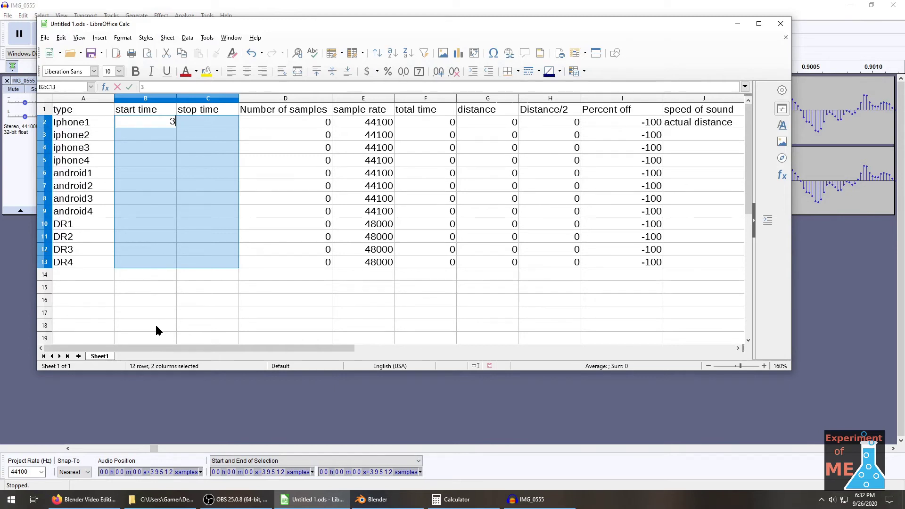
text(9512)
key(Tab)
key(alt+Tab)
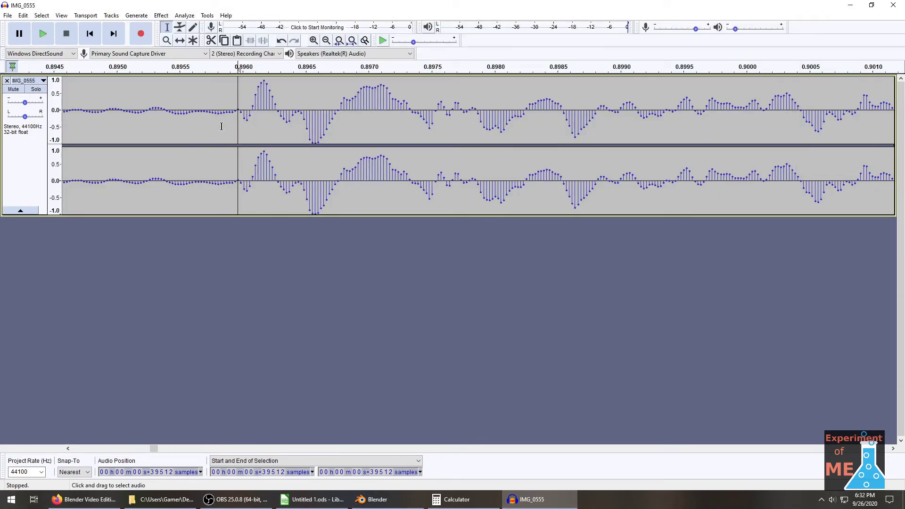
Play the audio, scroll right to the echo, zoom in, and mark its onset at sample 42157
key(space)
scroll(202, 130, down, 4)
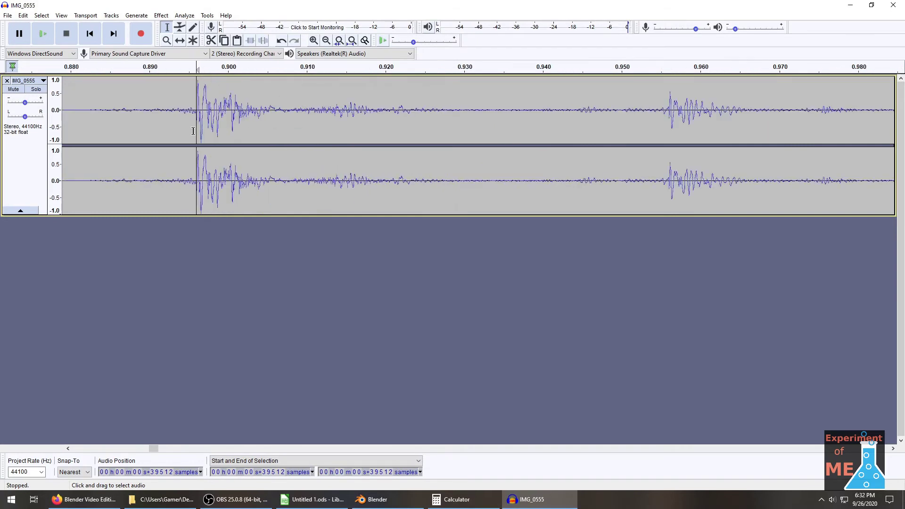
scroll(195, 131, right, 3)
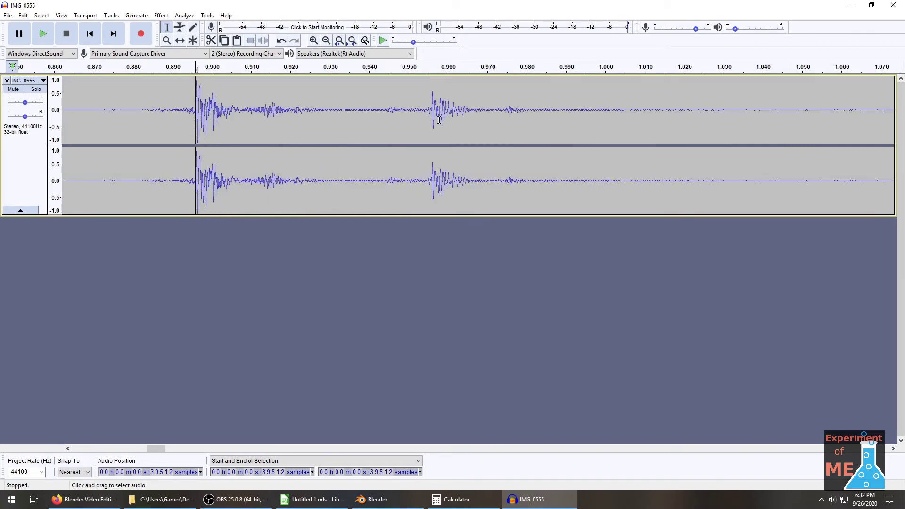
scroll(437, 119, up, 2)
scroll(390, 126, up, 2)
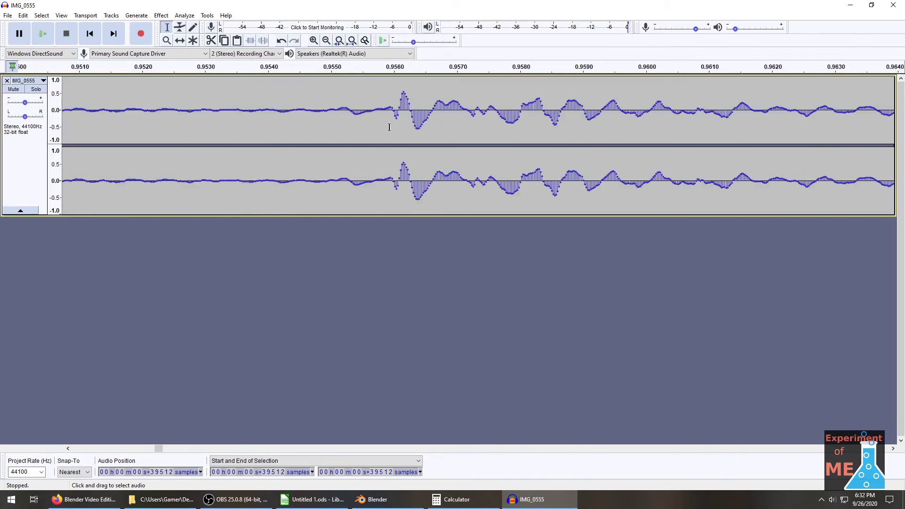
scroll(389, 127, up, 1)
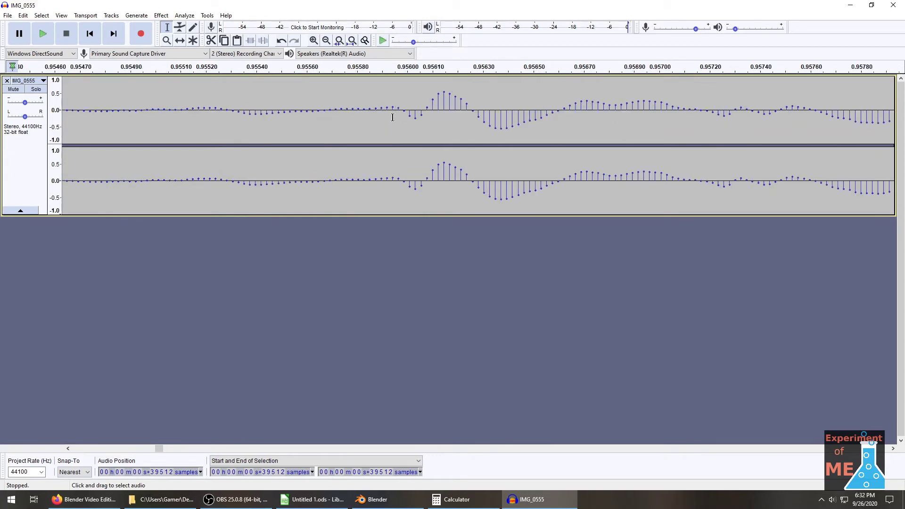
click(392, 105)
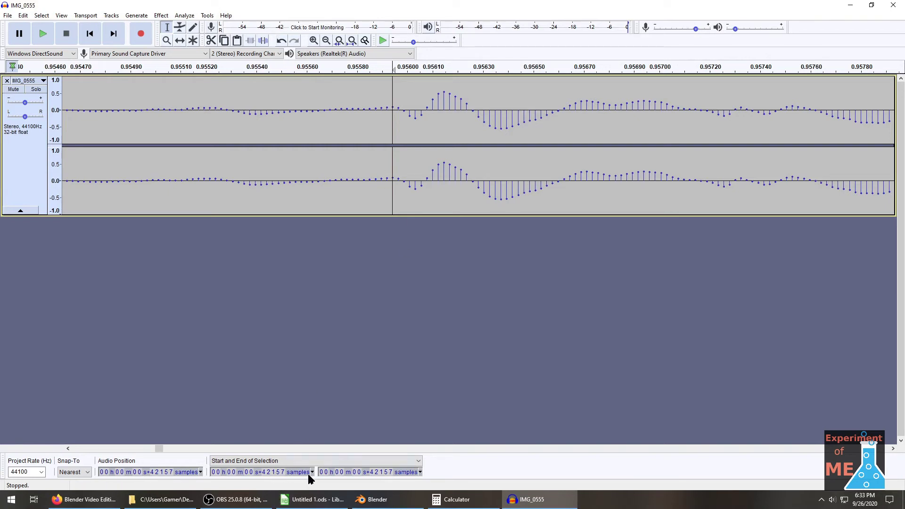
Enter 42157 as iPhone1's stop time in C2, giving 2645 samples
click(314, 499)
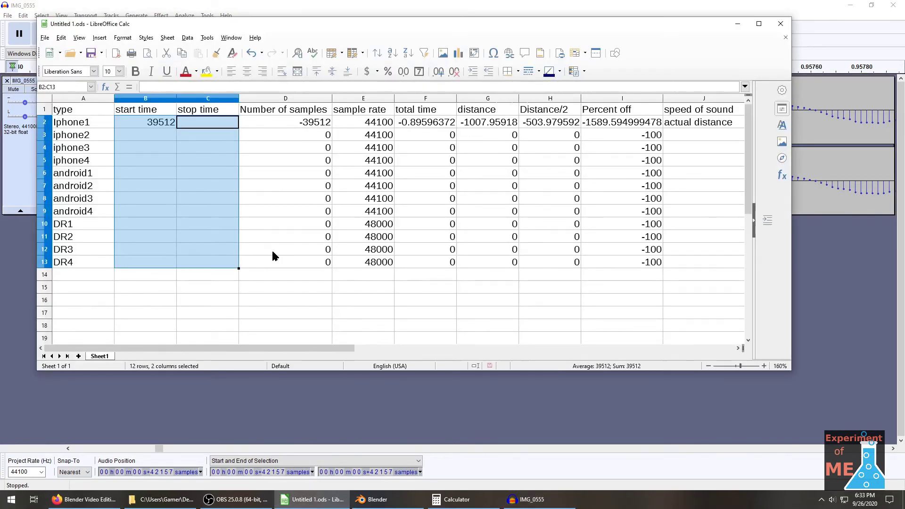
text(42157)
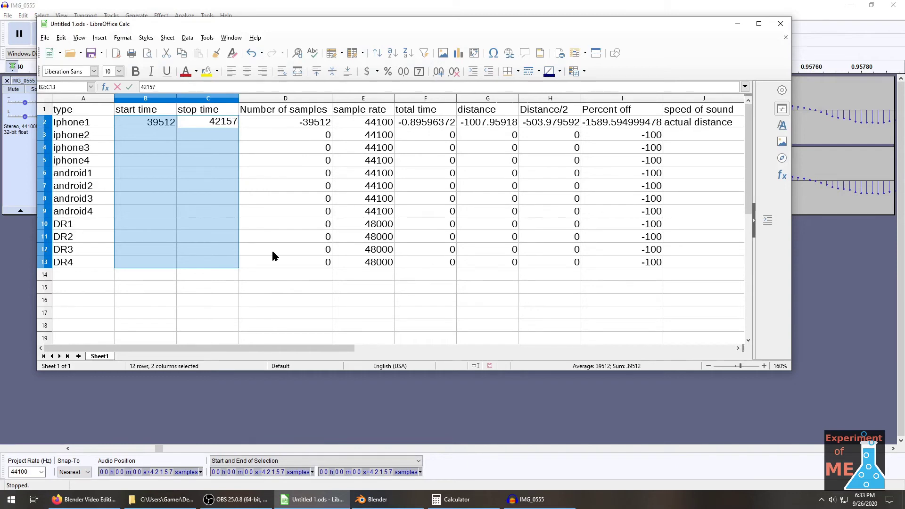
key(Return)
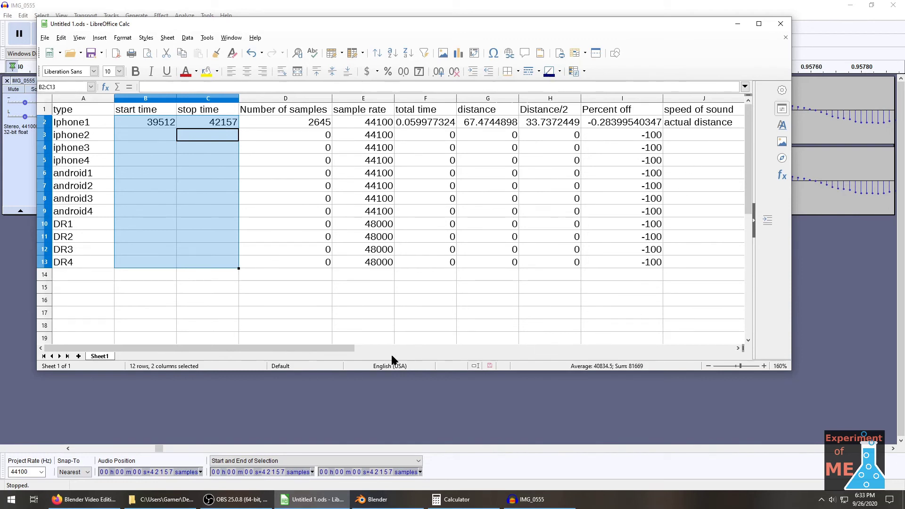
Inspect the distance formula =F2*$K$1 in cell G2
drag(318, 349, 374, 352)
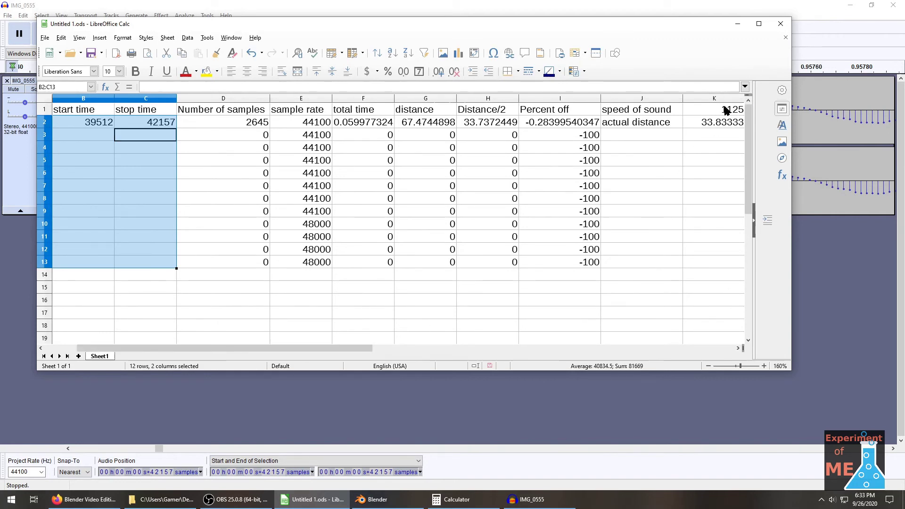
click(421, 121)
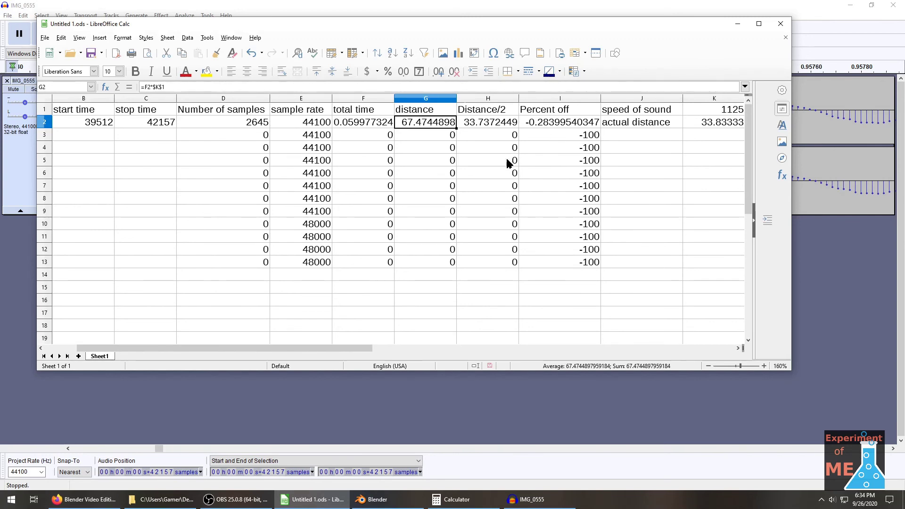
drag(278, 348, 208, 350)
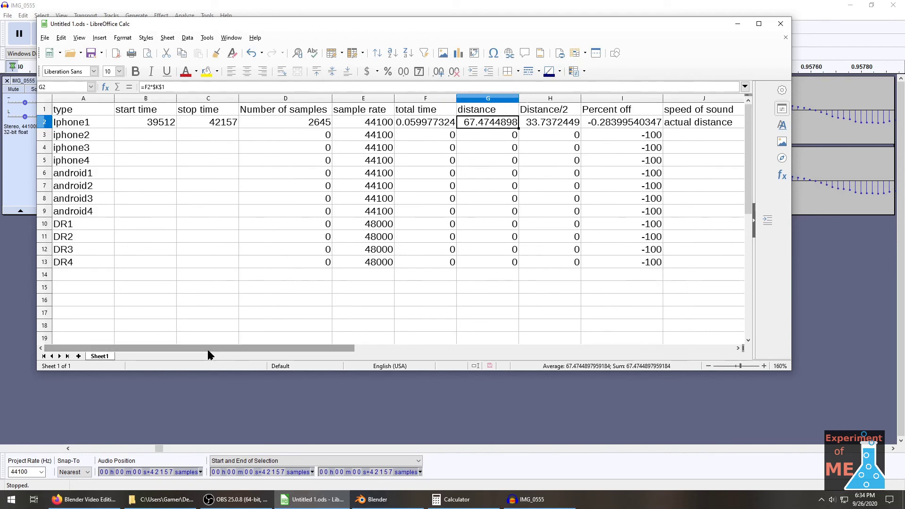